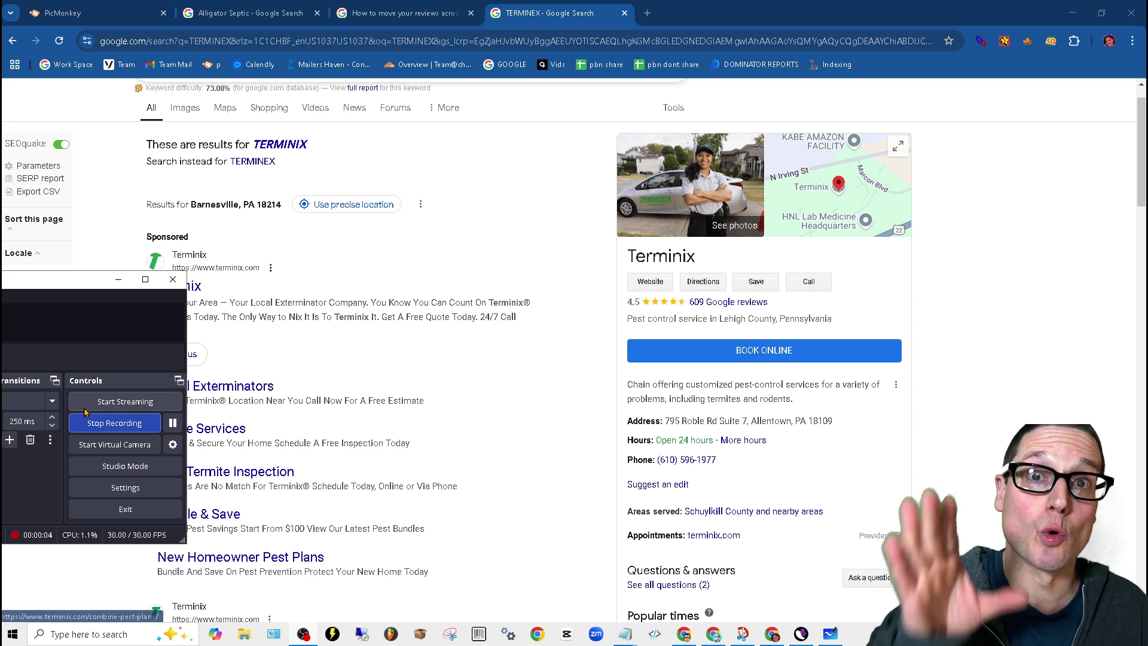
# Interact with the Terminix Google results page showing its business profile
pyautogui.click(119, 281)
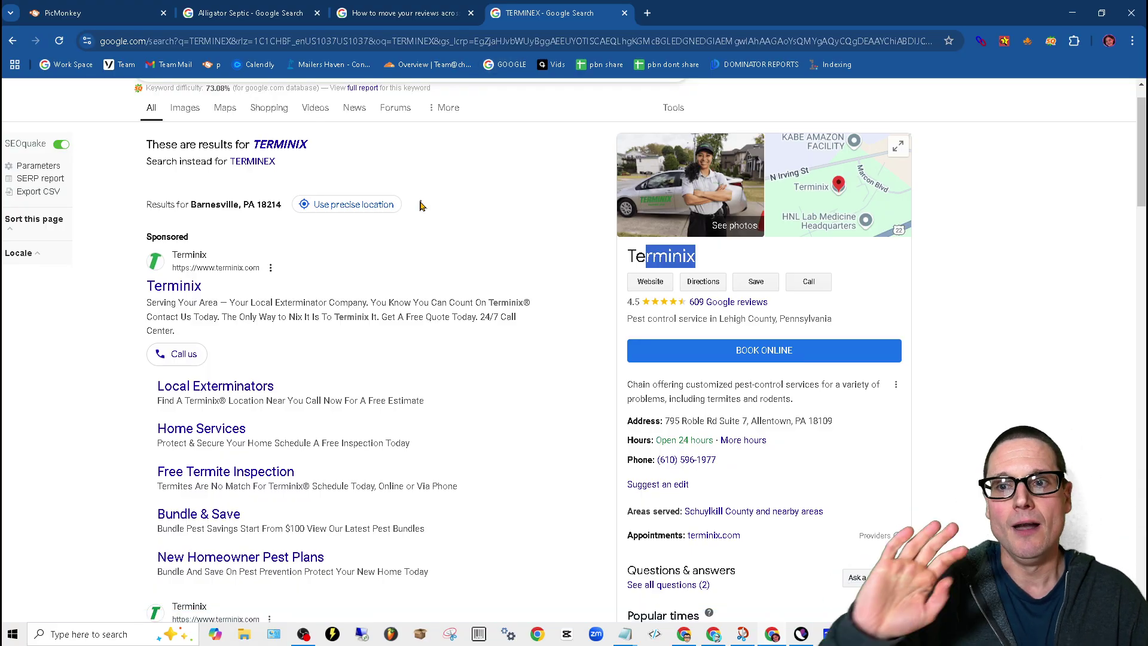
# Load chrispalmer.org in a new tab, check its footer list of services, then close it
pyautogui.click(647, 13)
pyautogui.write('chri')
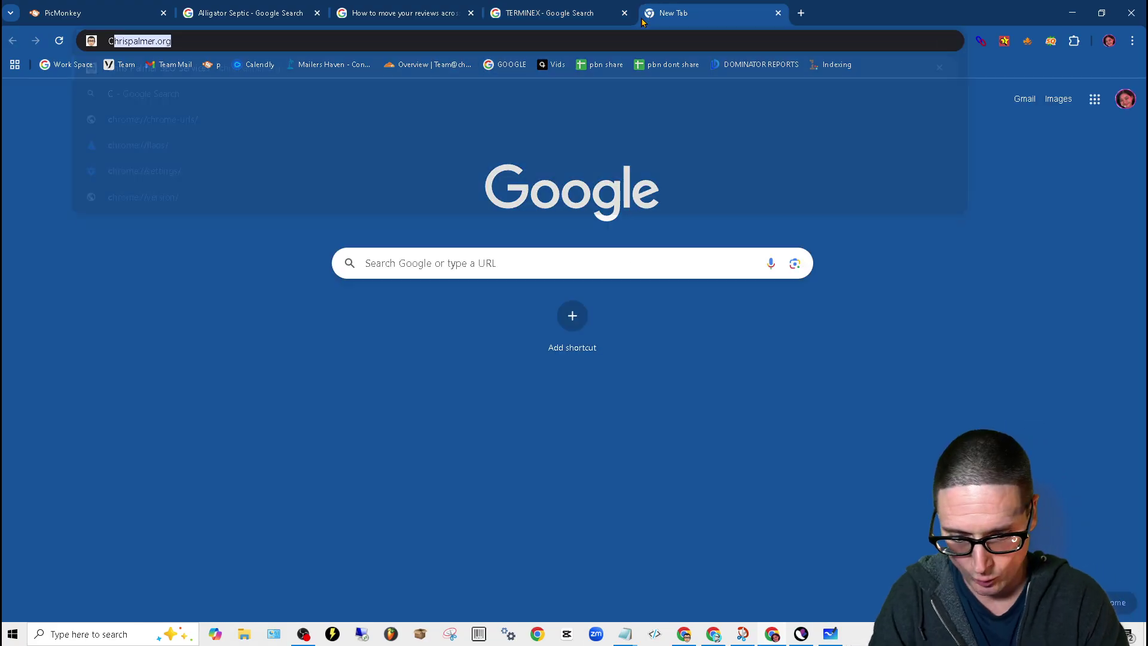
pyautogui.press('Return')
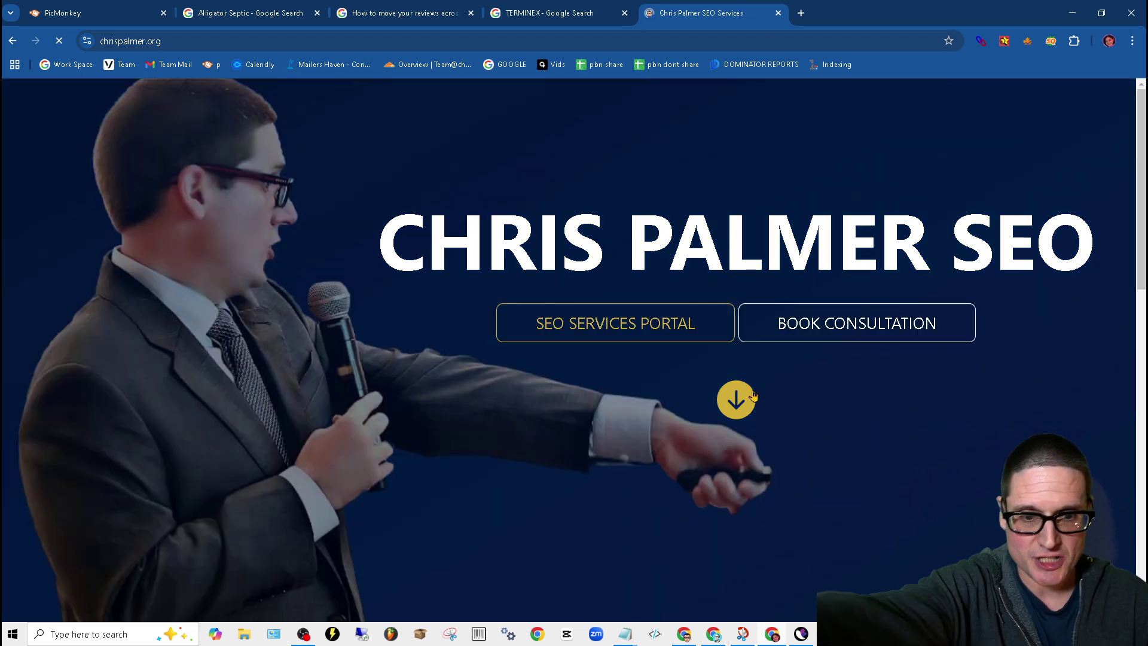
pyautogui.click(736, 417)
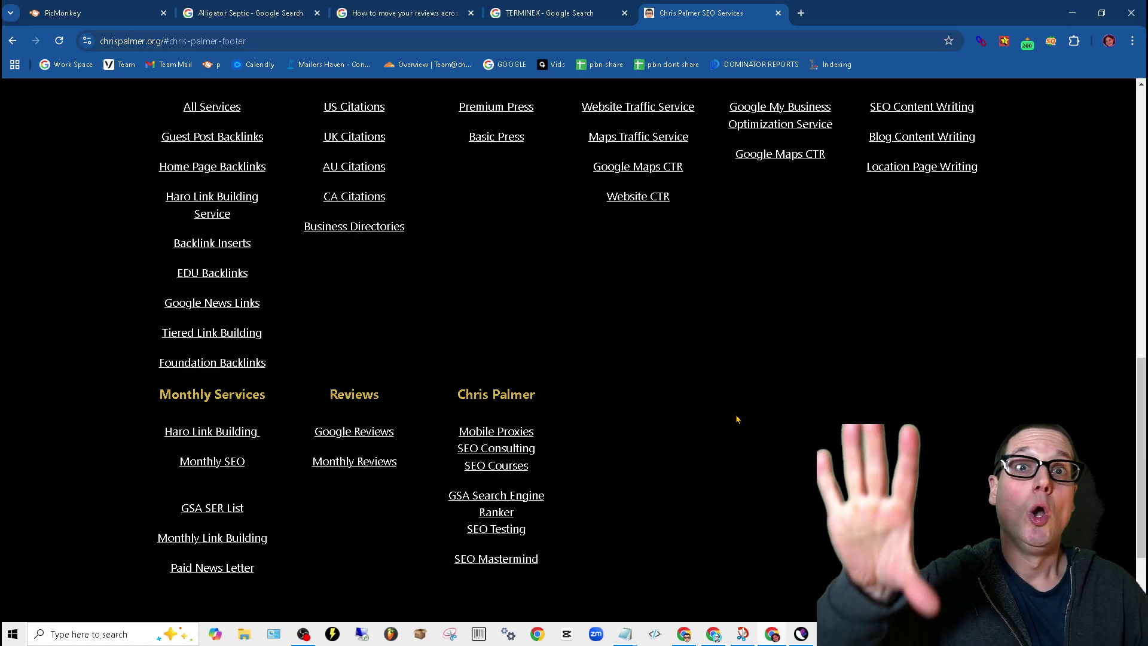
pyautogui.click(778, 14)
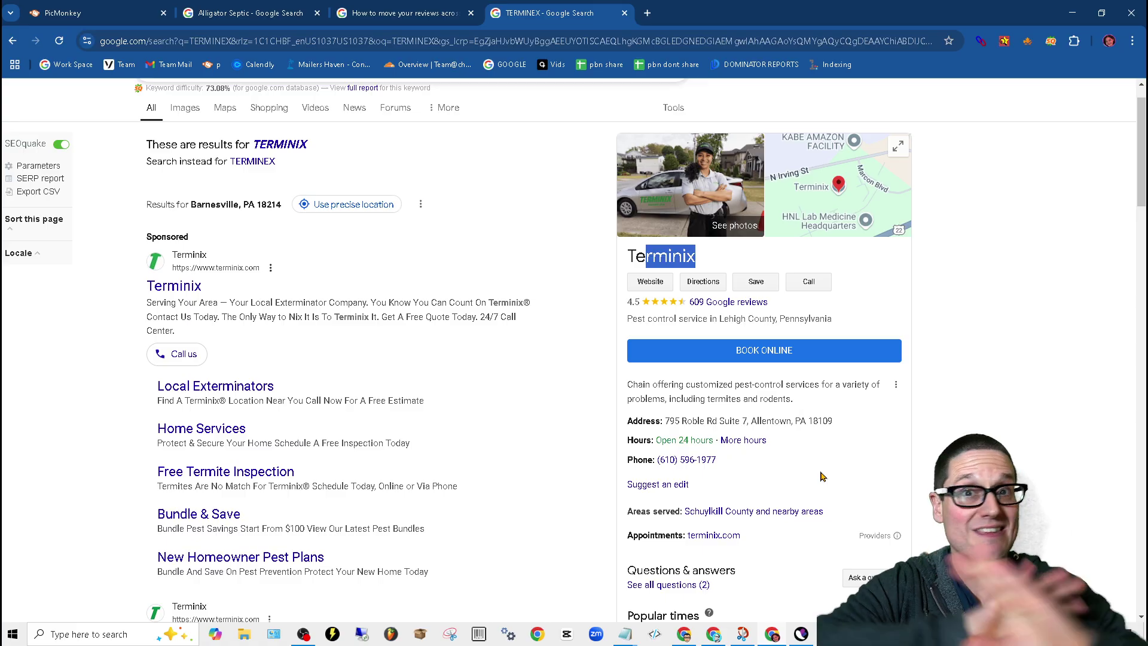
# Switch to the 'How to move your reviews across Business Profiles' help article
pyautogui.click(404, 13)
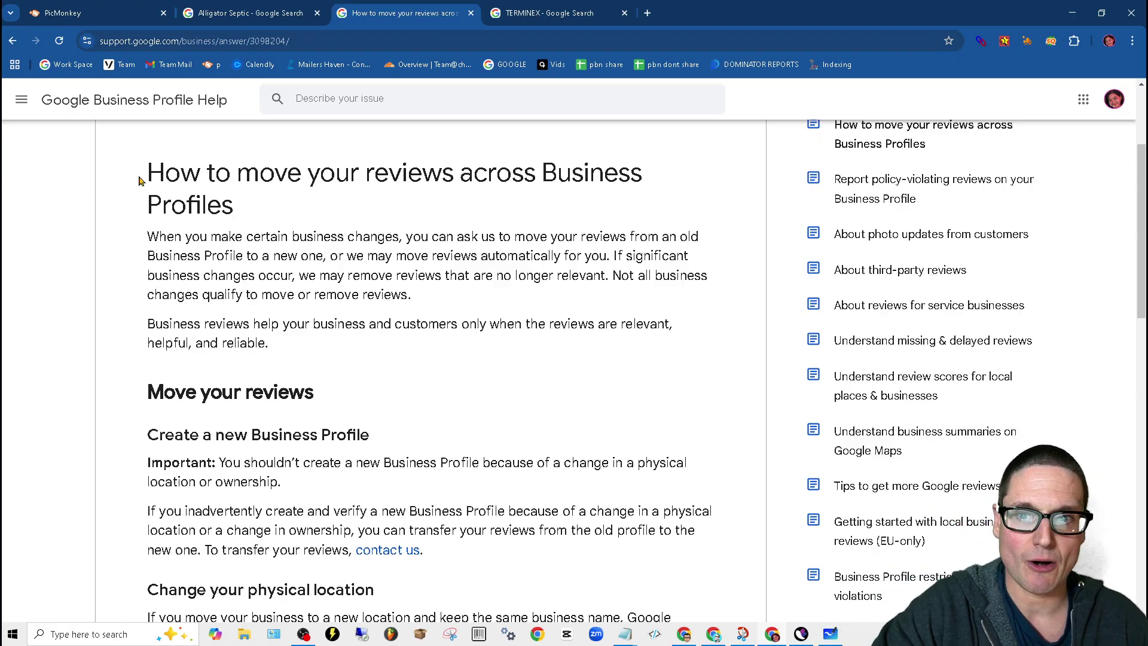
pyautogui.moveTo(230, 174); pyautogui.dragTo(642, 174)
pyautogui.scroll(3, 339, 248)
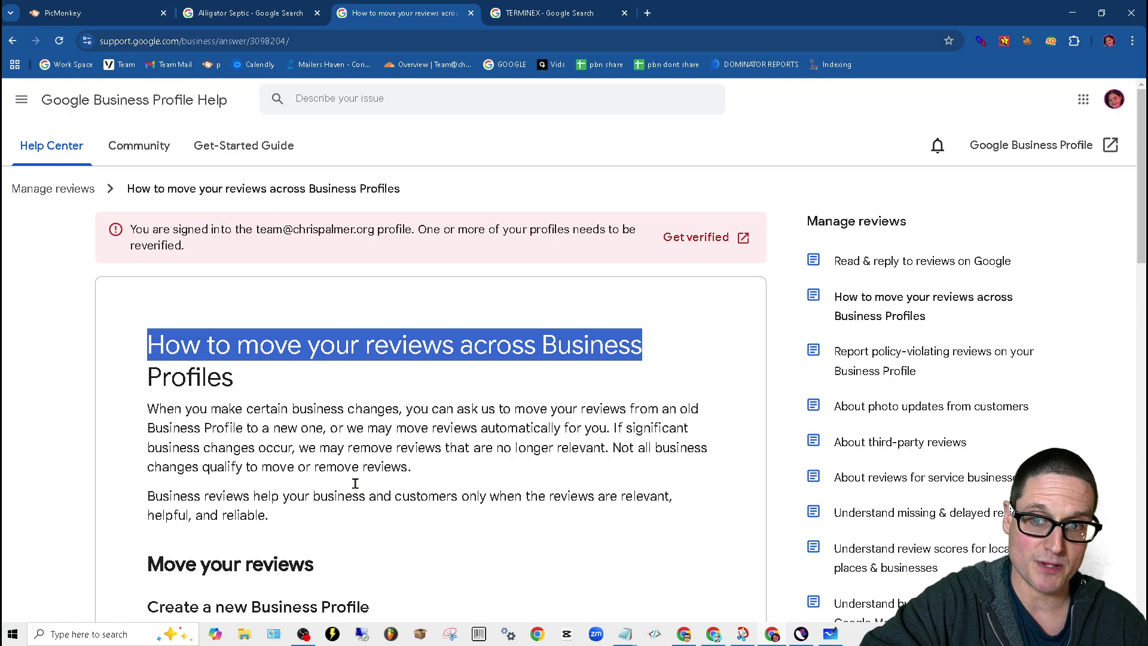
pyautogui.scroll(-3, 339, 248)
pyautogui.click(311, 288)
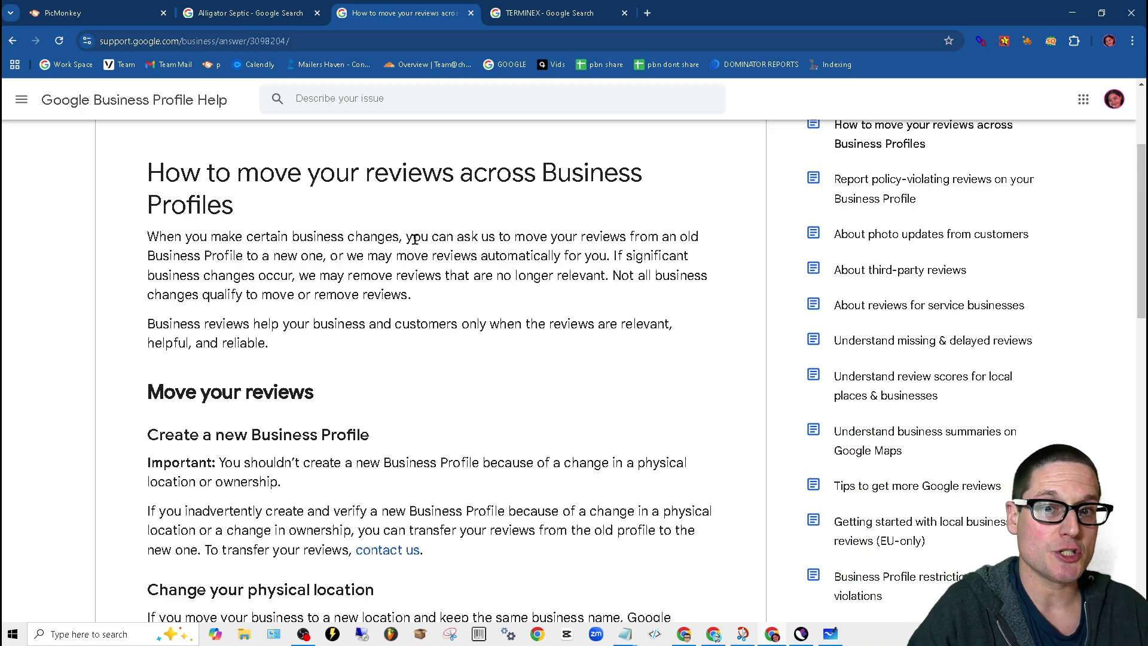
pyautogui.moveTo(546, 230); pyautogui.dragTo(621, 249)
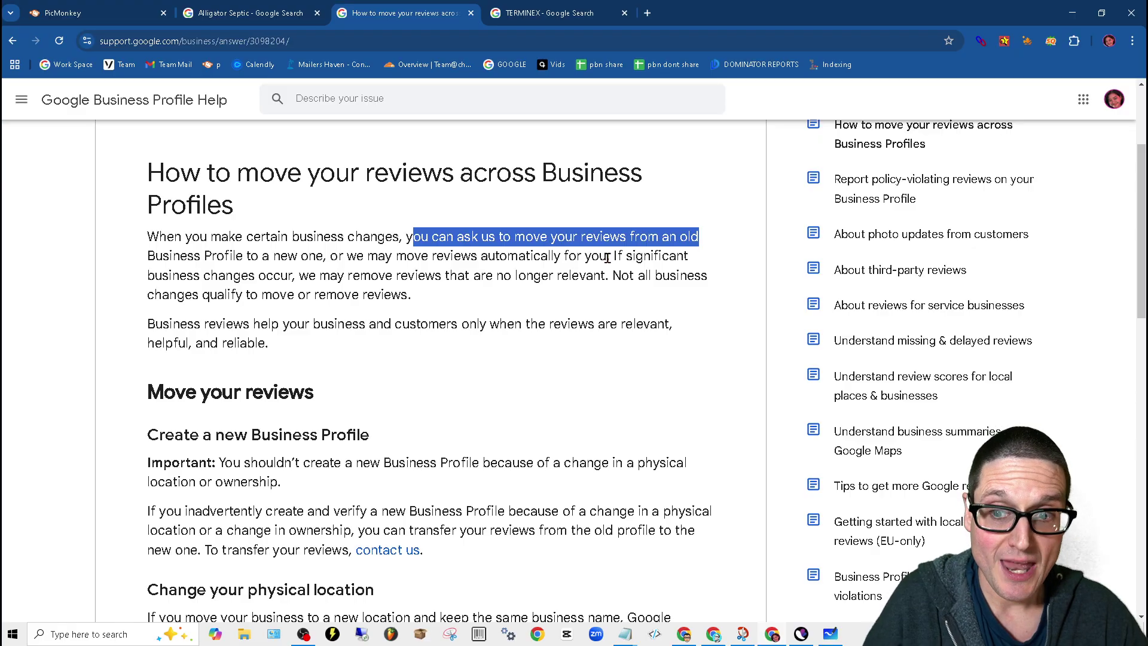
pyautogui.moveTo(611, 257); pyautogui.dragTo(707, 276)
pyautogui.click(278, 280)
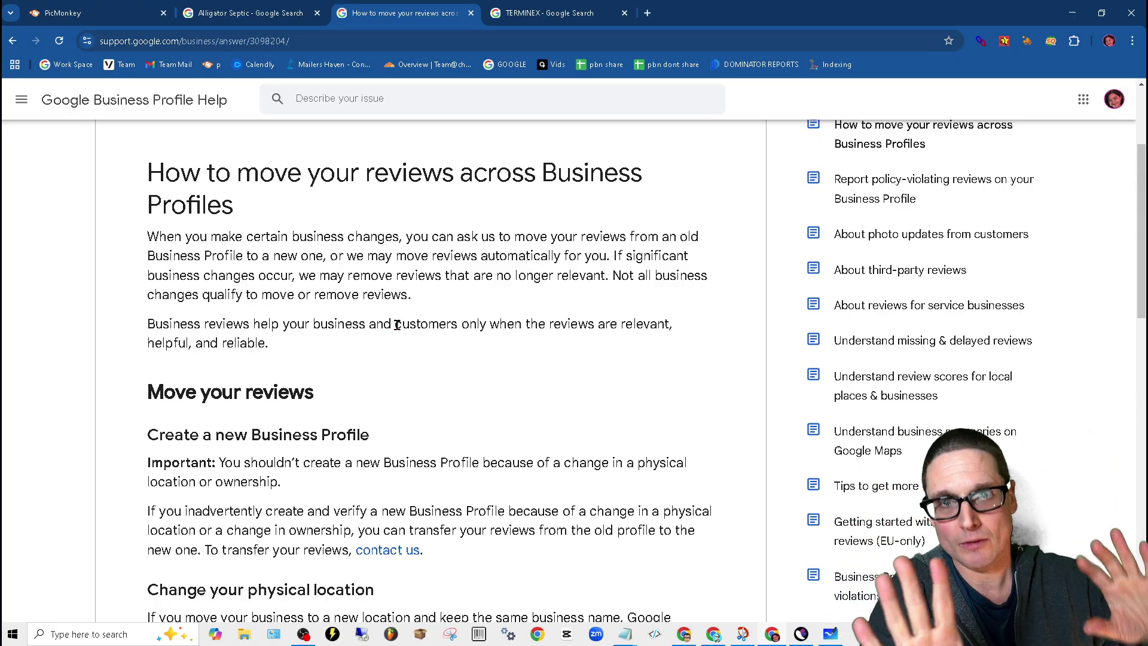
pyautogui.scroll(-1, 199, 357)
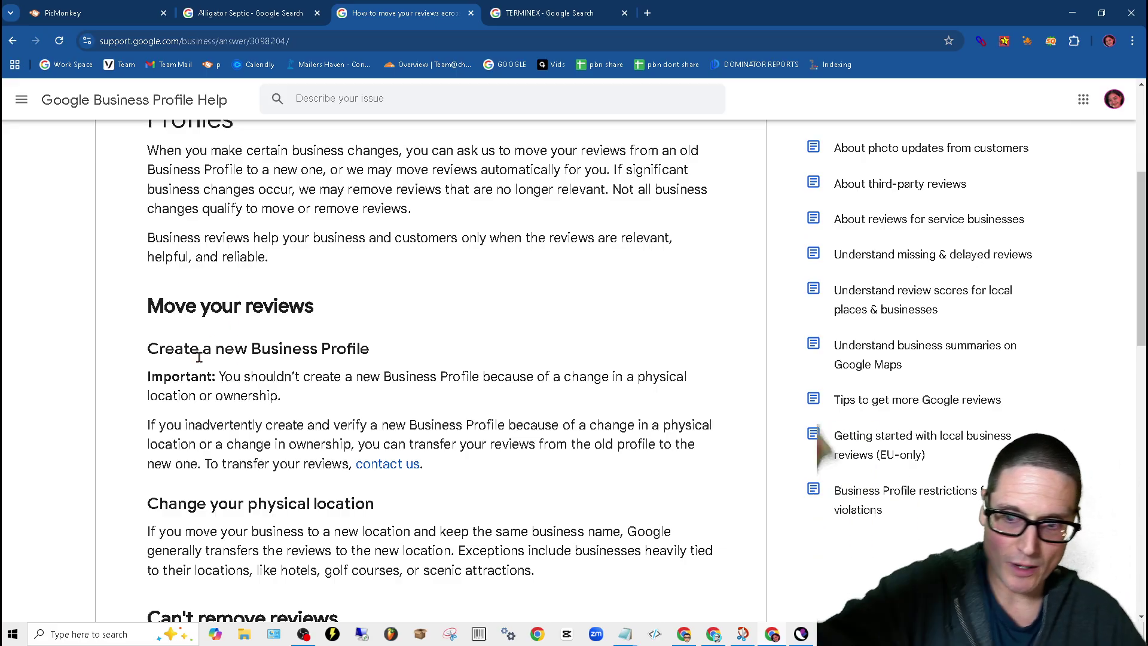
pyautogui.moveTo(147, 312); pyautogui.dragTo(426, 329)
pyautogui.click(423, 331)
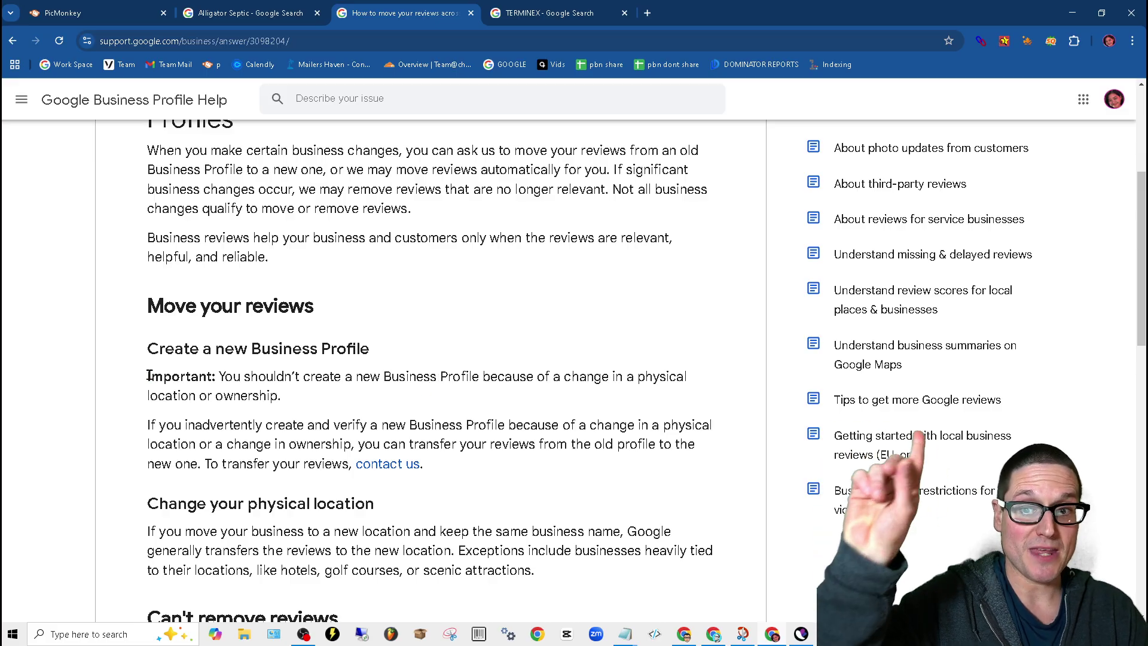
pyautogui.moveTo(150, 377); pyautogui.dragTo(214, 376)
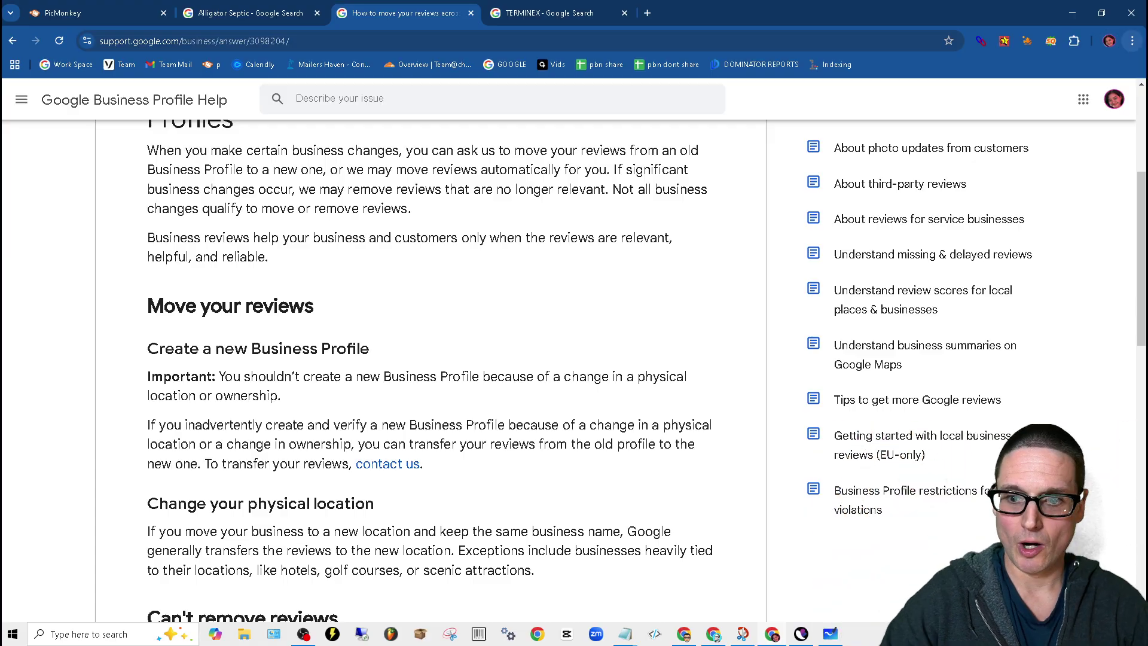
pyautogui.scroll(-2, 587, 575)
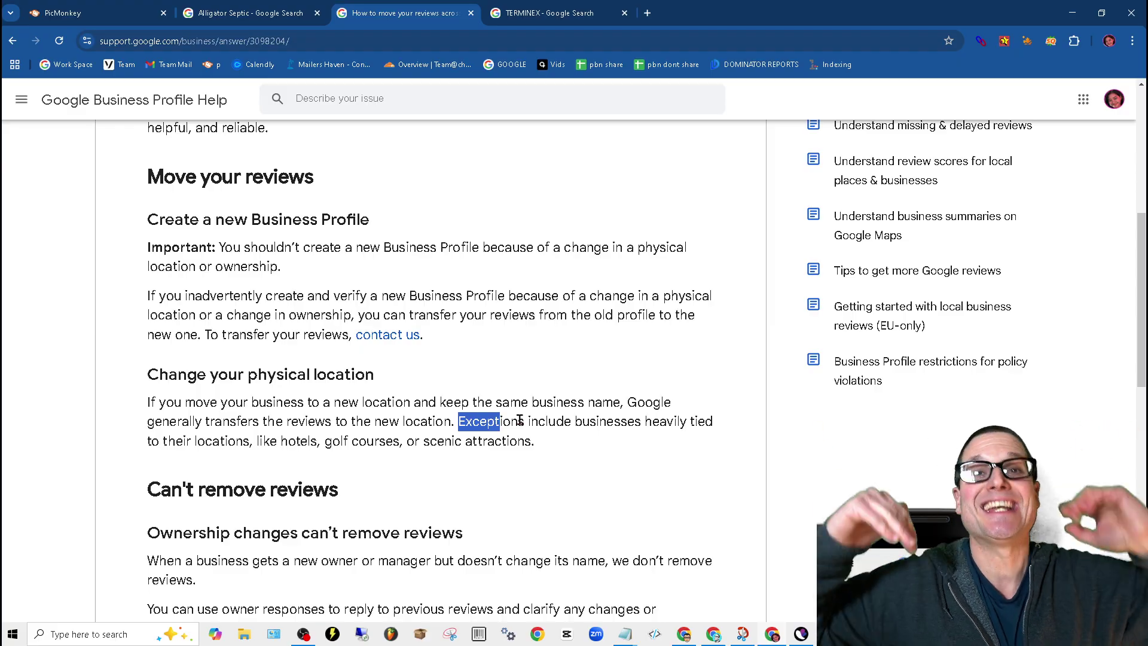
pyautogui.scroll(-2, 519, 421)
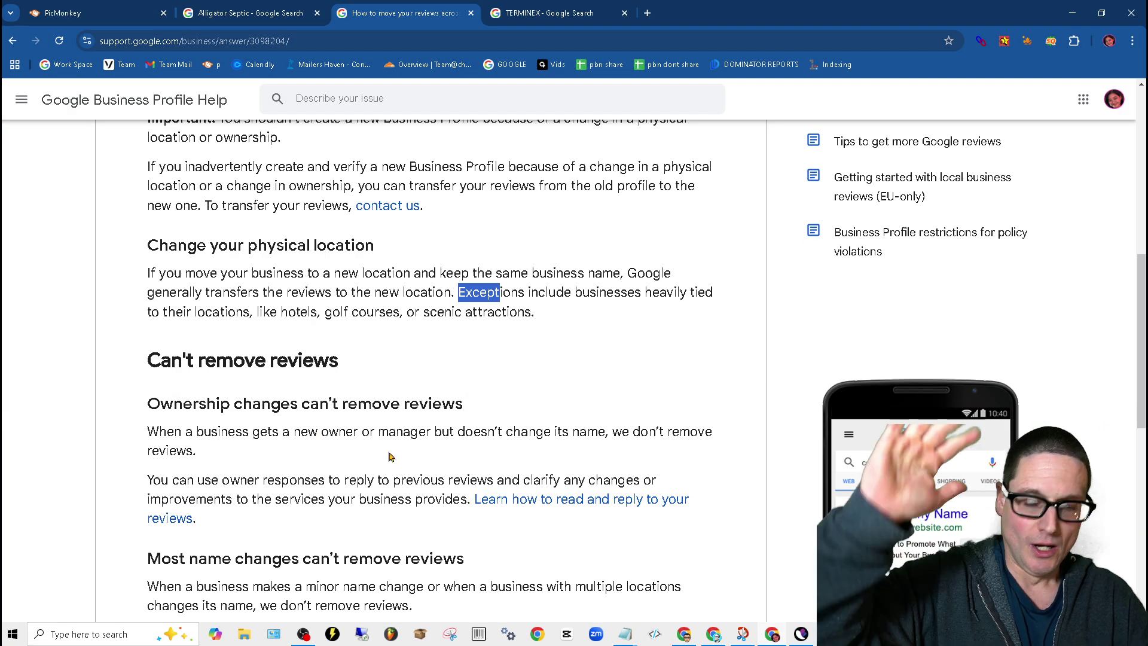
pyautogui.scroll(-3, 411, 440)
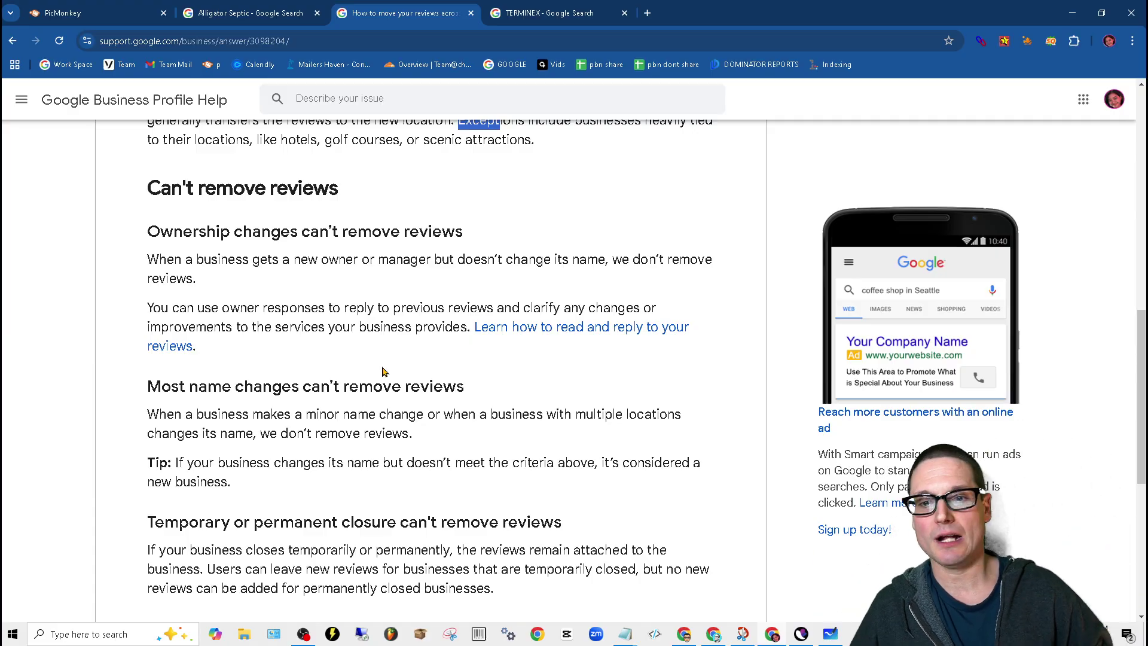
pyautogui.scroll(2, 418, 418)
pyautogui.scroll(6, 518, 564)
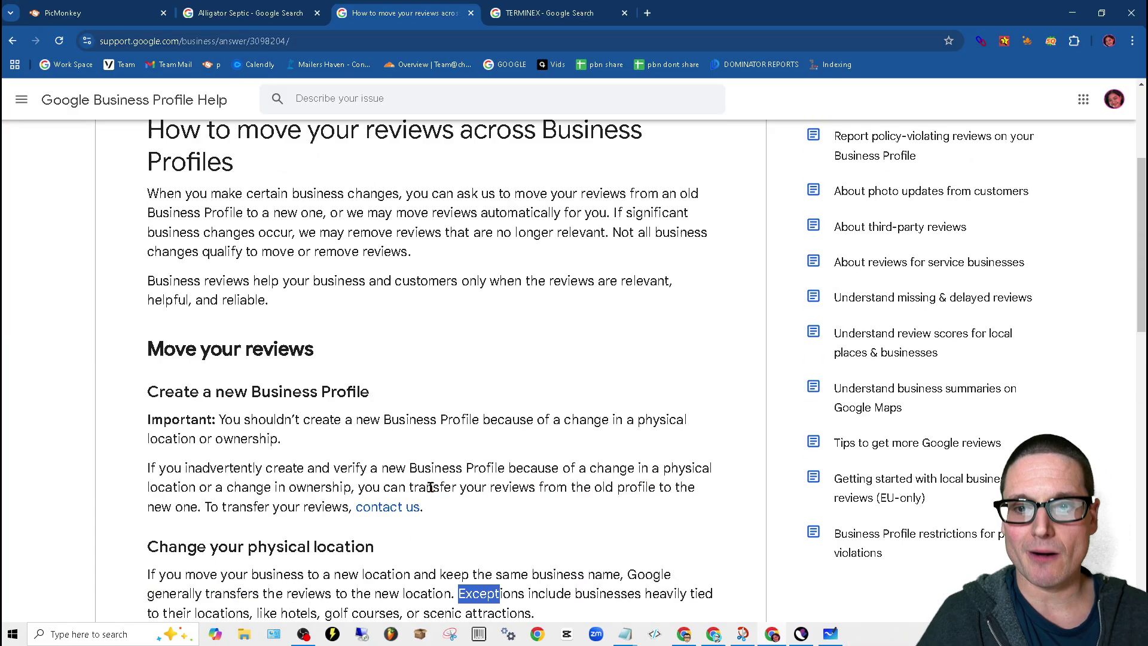
pyautogui.scroll(4, 518, 538)
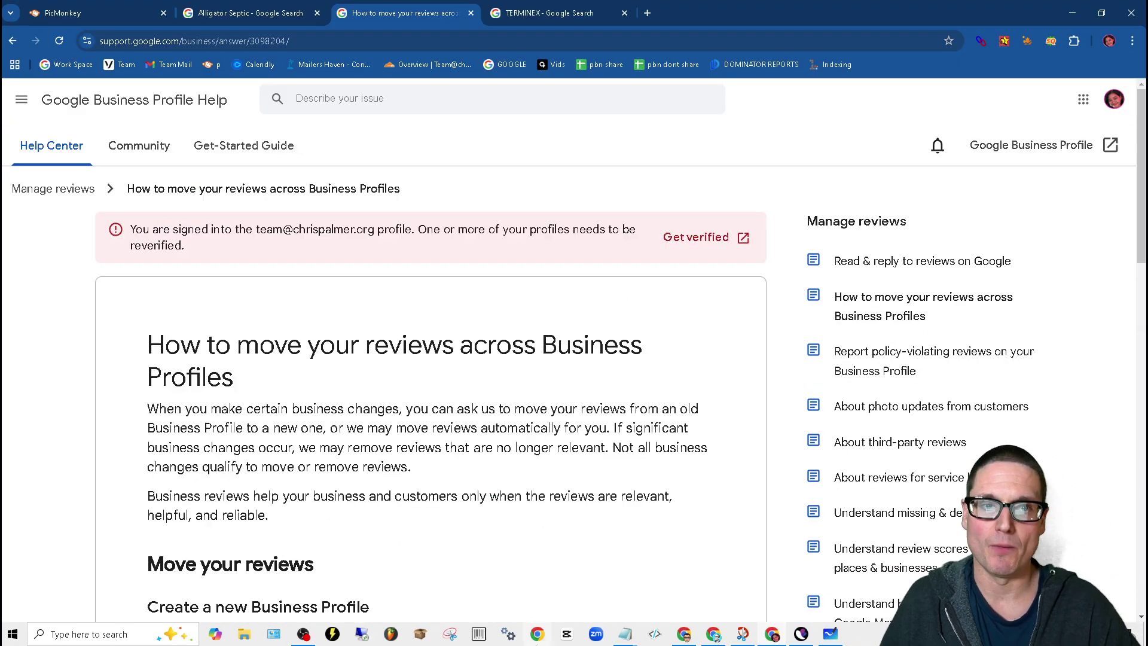
# Show the Alligator Septic results with its profile options menu listing Help & support
pyautogui.click(245, 13)
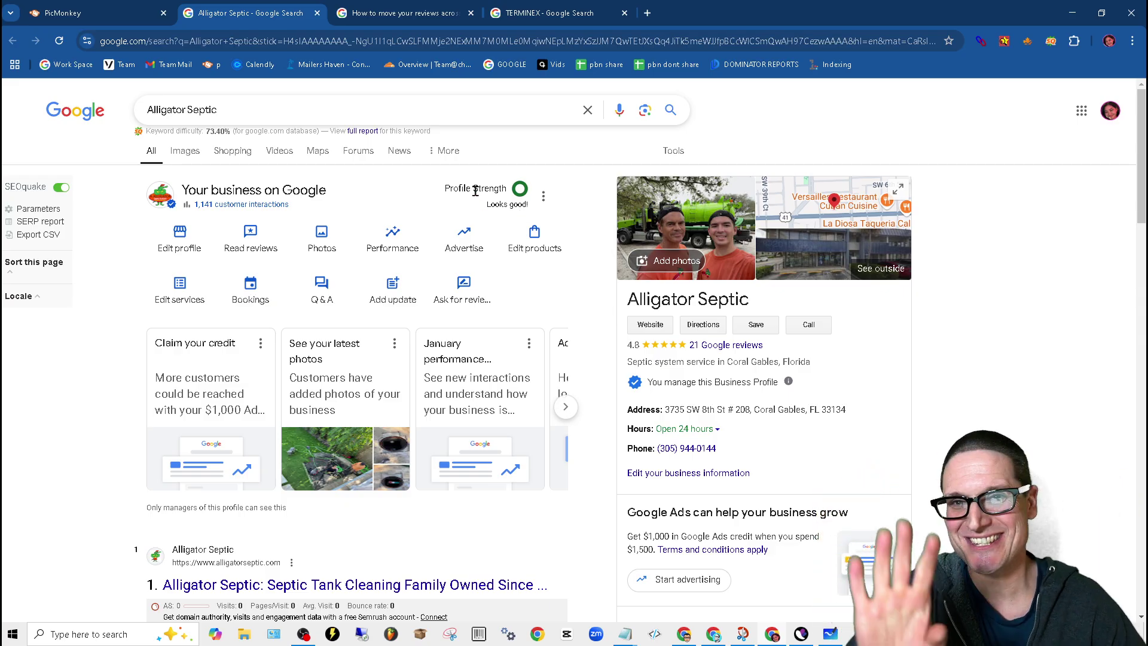
pyautogui.click(544, 202)
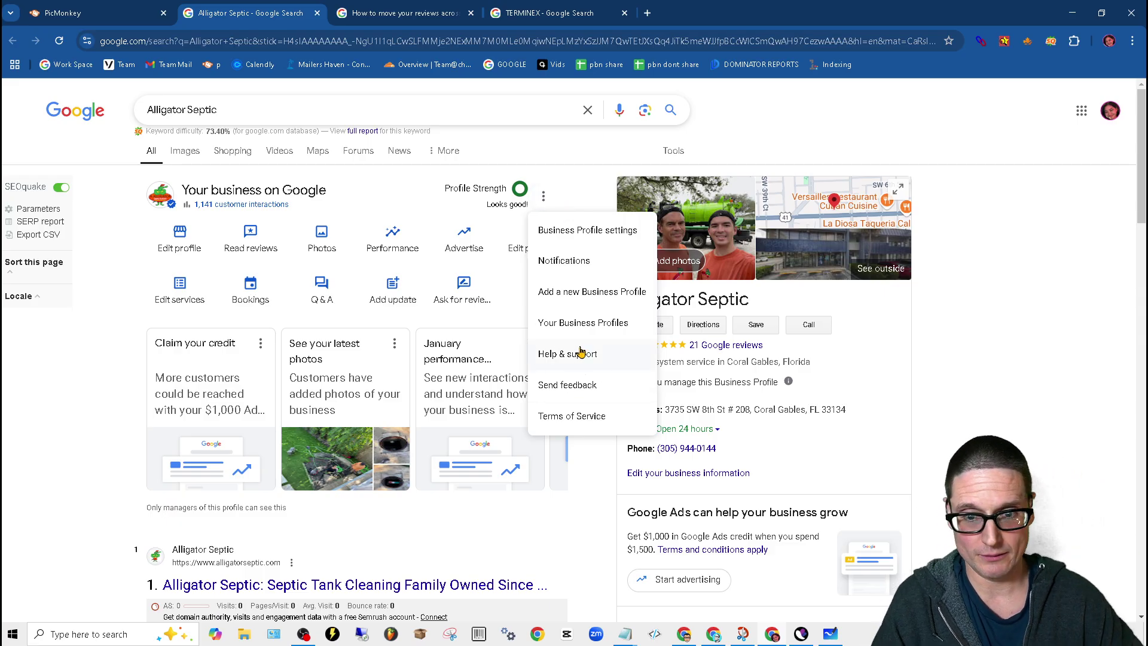
# Open Help & support and scroll the help article to the 'Need more help?' box
pyautogui.click(577, 357)
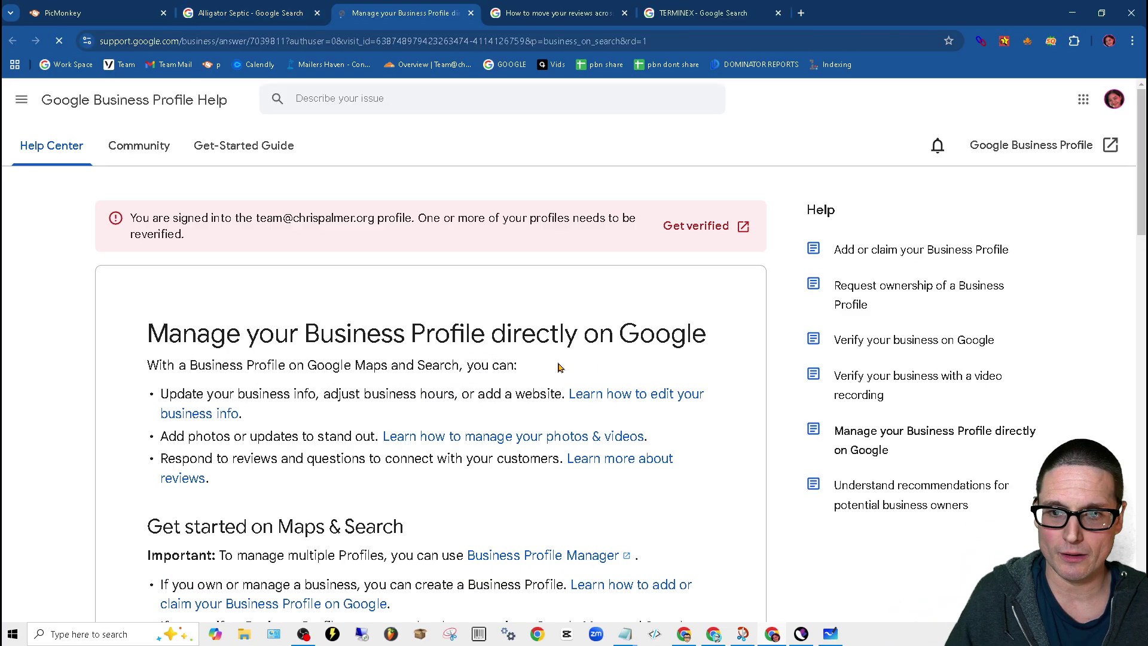
pyautogui.scroll(-2, 625, 367)
pyautogui.scroll(-5, 628, 353)
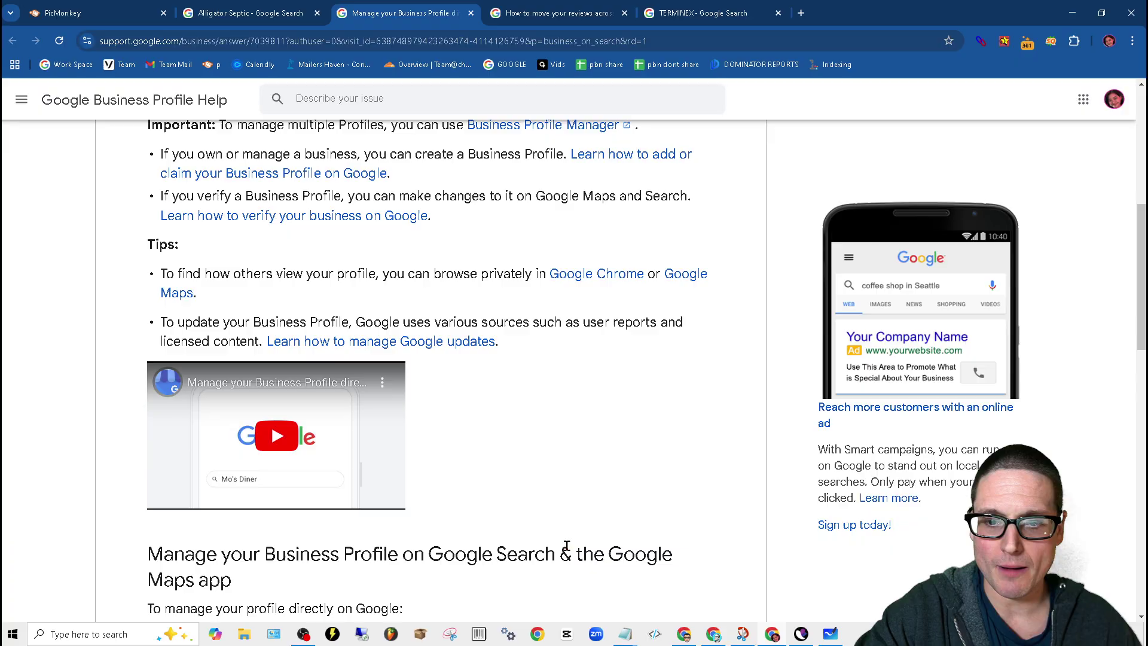
pyautogui.scroll(-4, 657, 406)
pyautogui.scroll(-4, 658, 406)
pyautogui.scroll(-4, 520, 386)
pyautogui.scroll(-3, 435, 393)
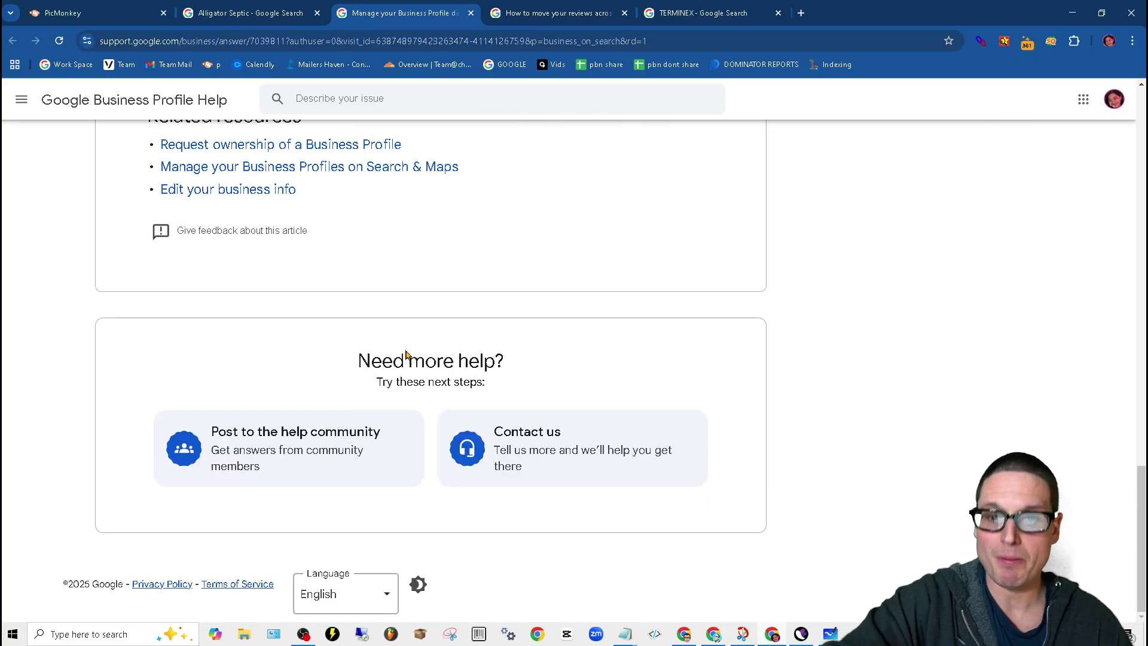
pyautogui.scroll(3, 456, 371)
pyautogui.scroll(5, 456, 372)
pyautogui.scroll(10, 566, 344)
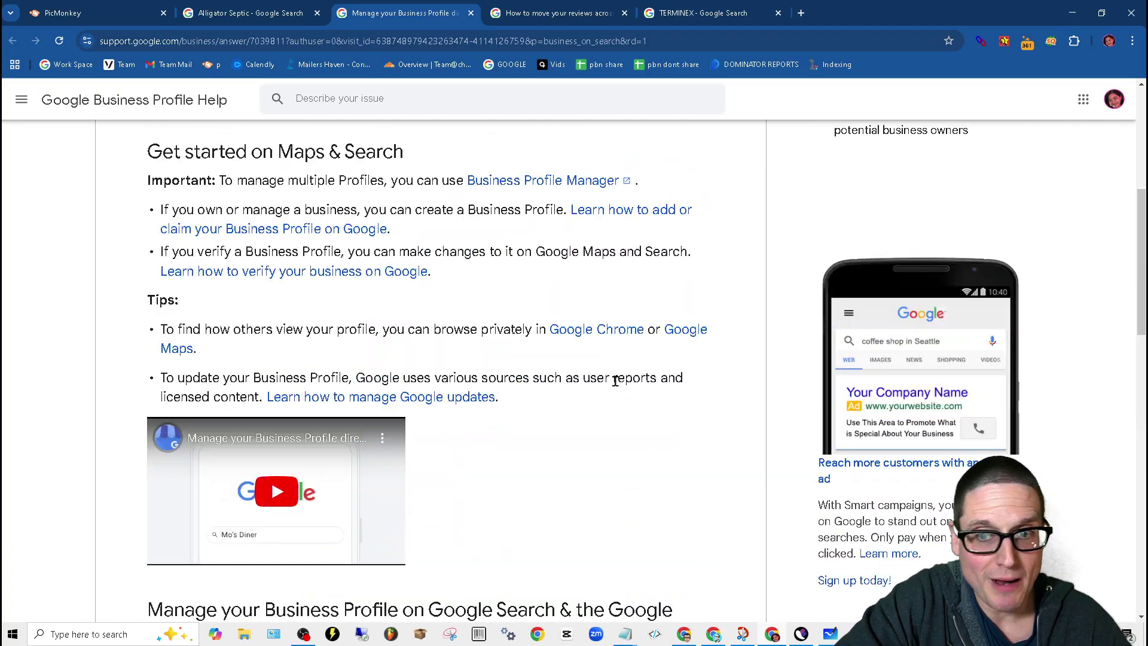
pyautogui.scroll(6, 615, 379)
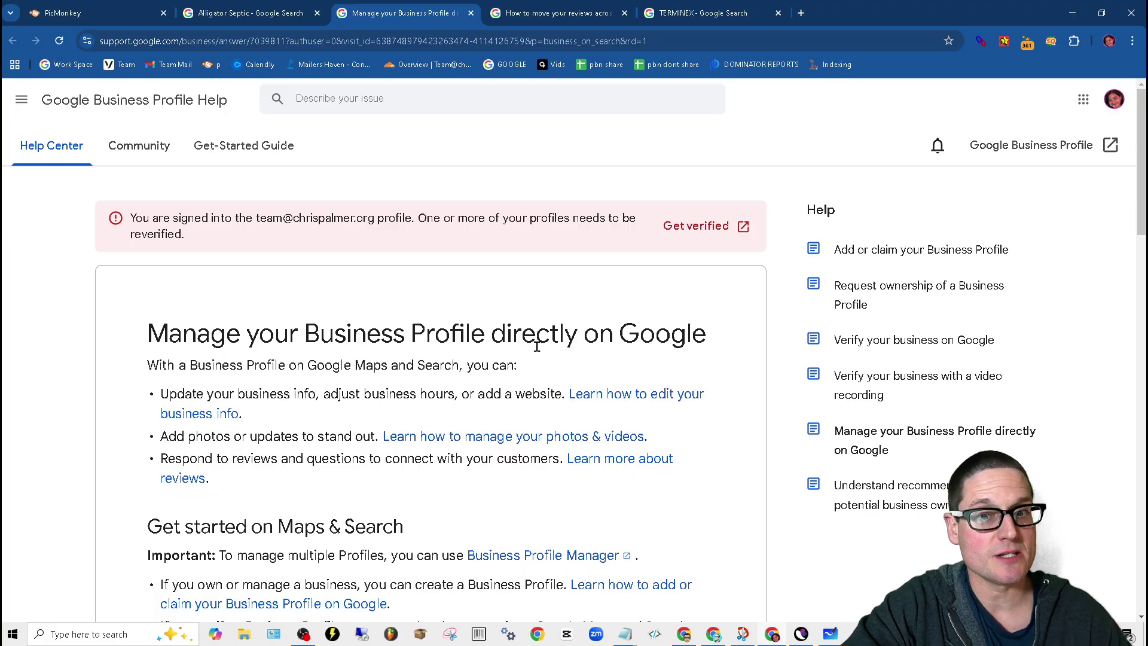
pyautogui.scroll(-10, 837, 370)
pyautogui.scroll(-10, 1016, 508)
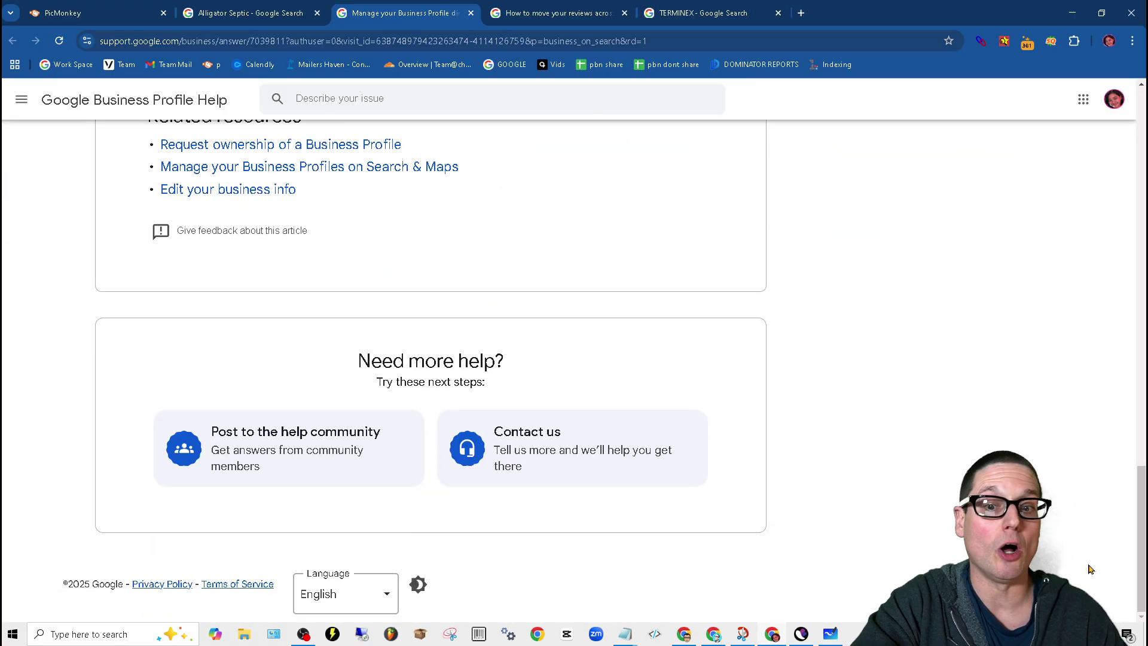
# Start a Contact Us request with Alligator Septic as the business needing help
pyautogui.click(526, 455)
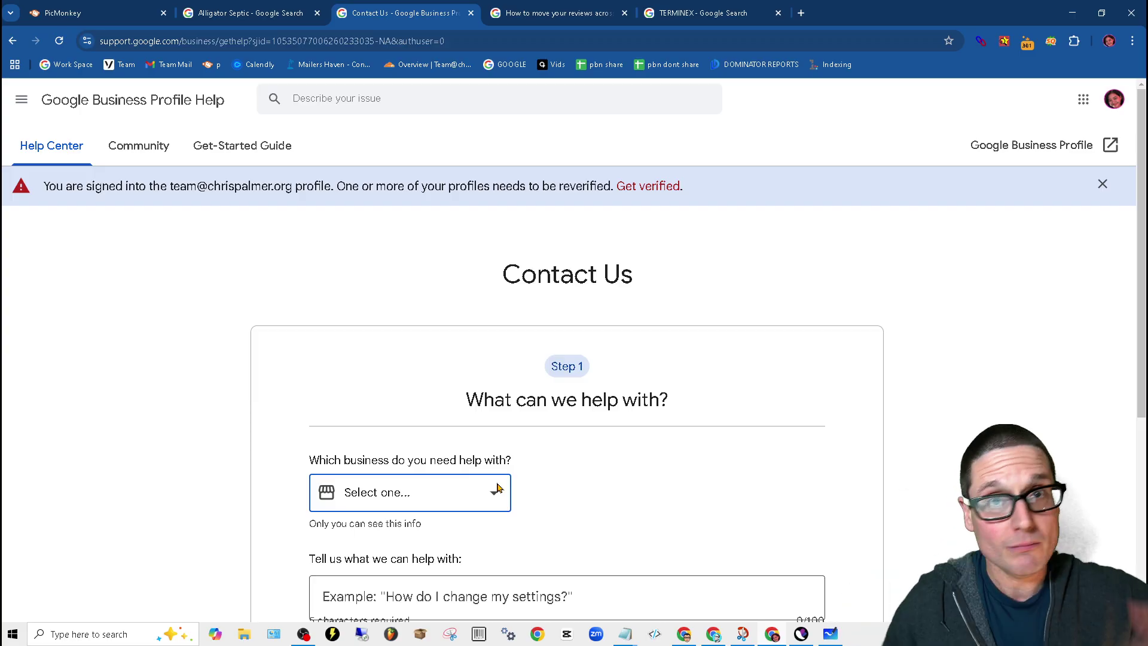
pyautogui.click(459, 504)
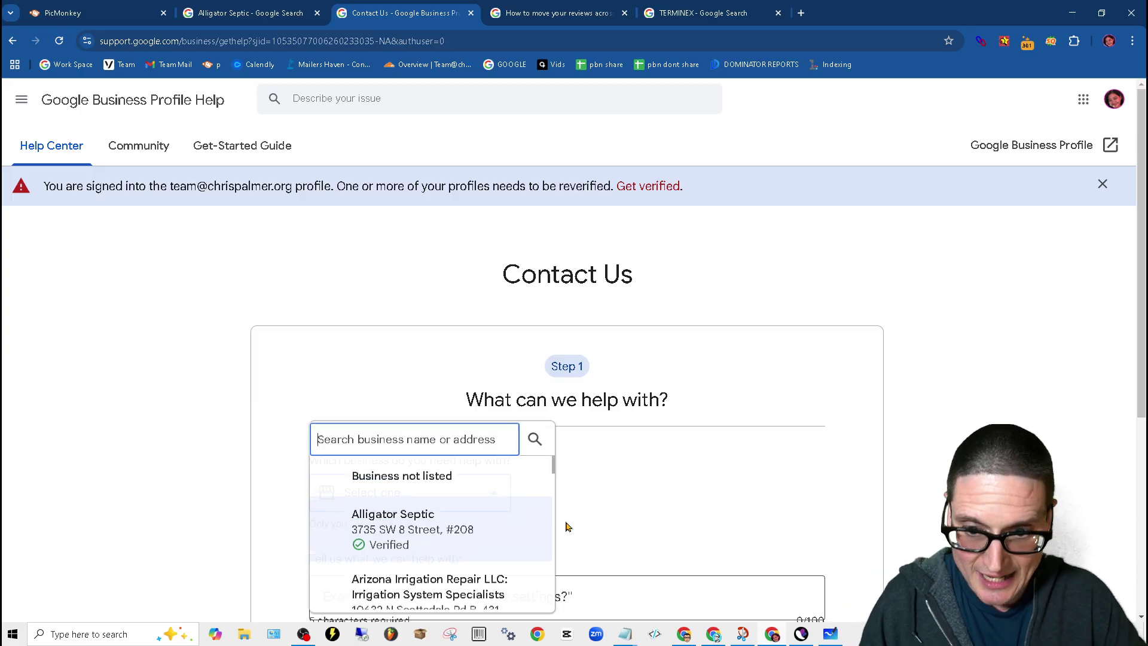
pyautogui.click(448, 543)
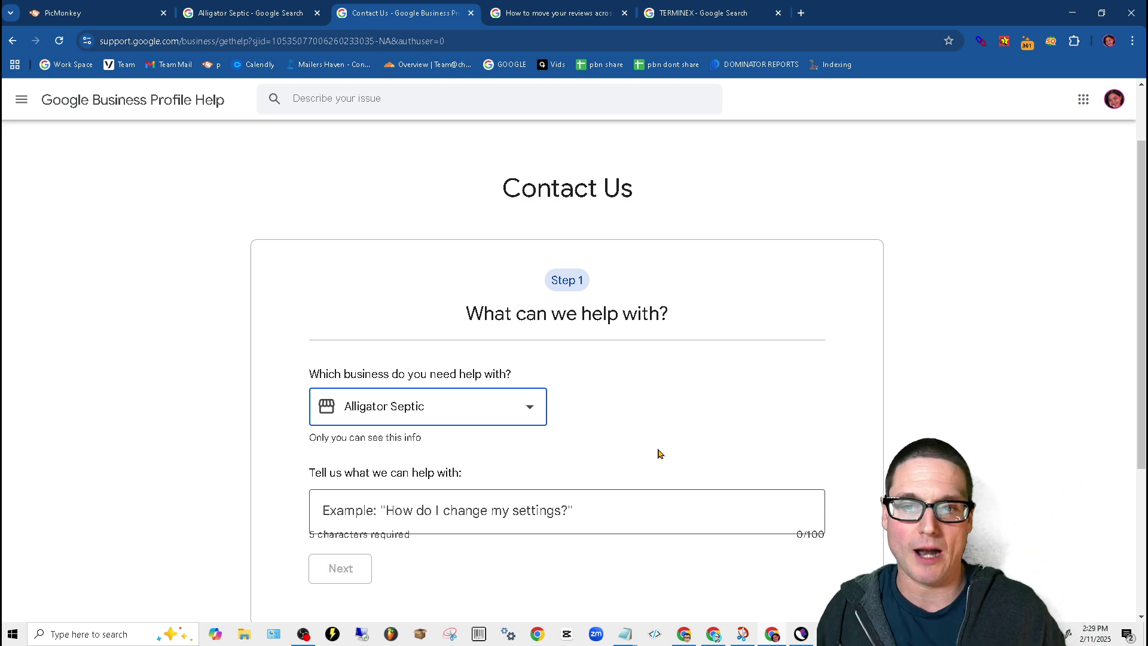
# Describe the issue as 'moved location and move reviews' and pick the Transfer reviews category
pyautogui.scroll(-2, 604, 406)
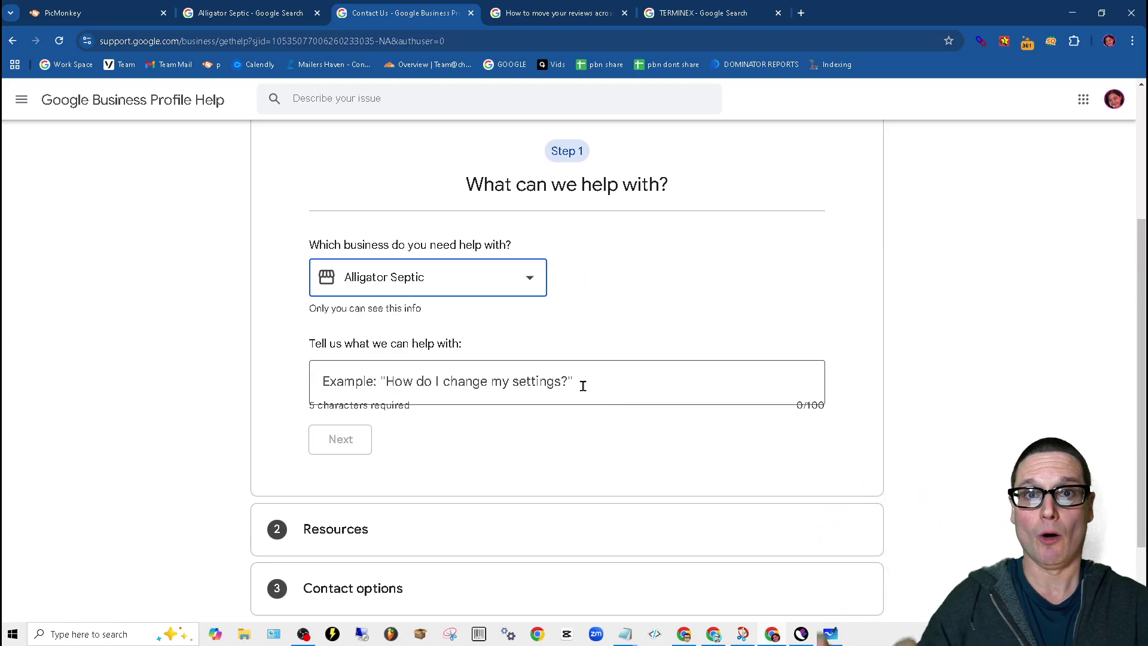
pyautogui.click(596, 386)
pyautogui.write('MOVE REVIEWS')
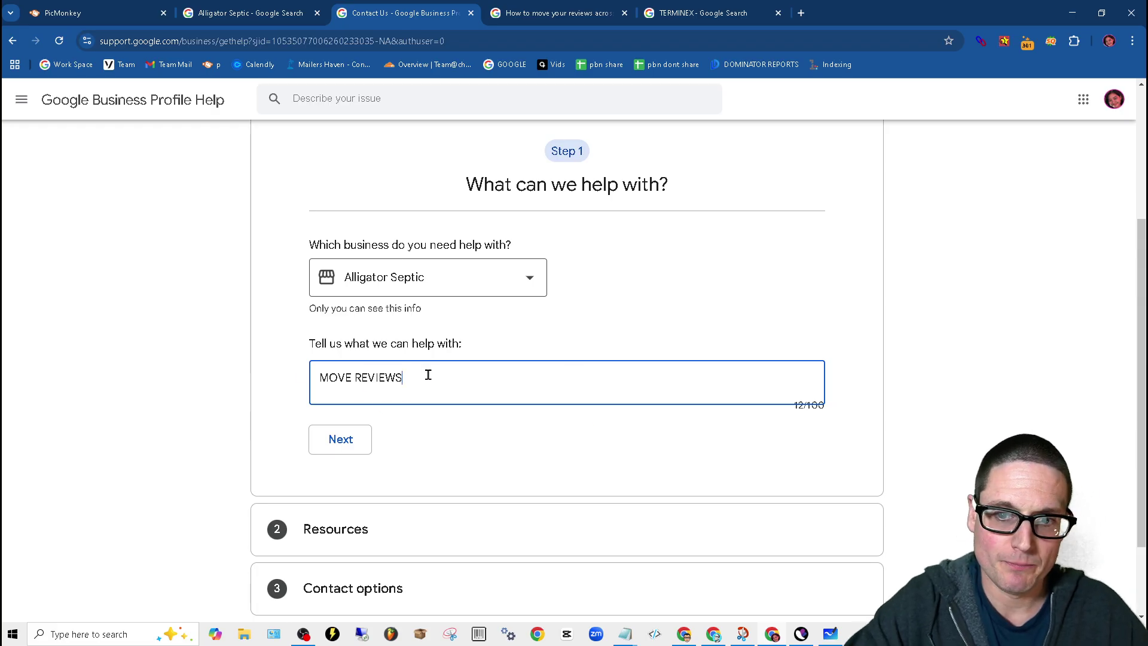
pyautogui.moveTo(428, 376); pyautogui.dragTo(276, 394)
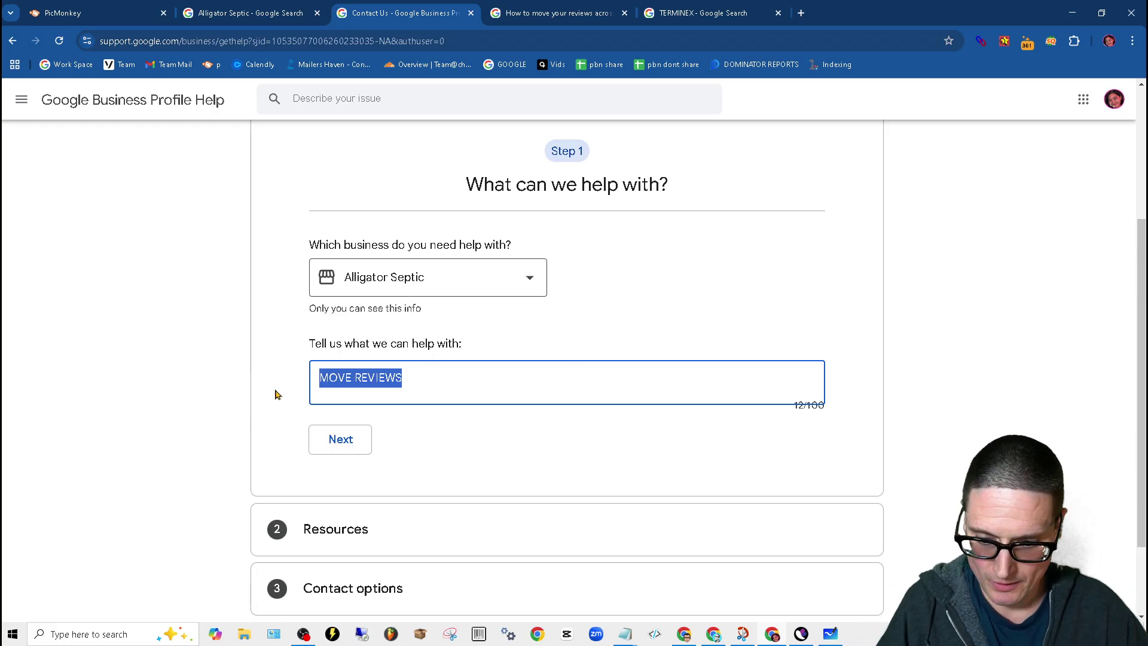
pyautogui.write('moved location and move reviews')
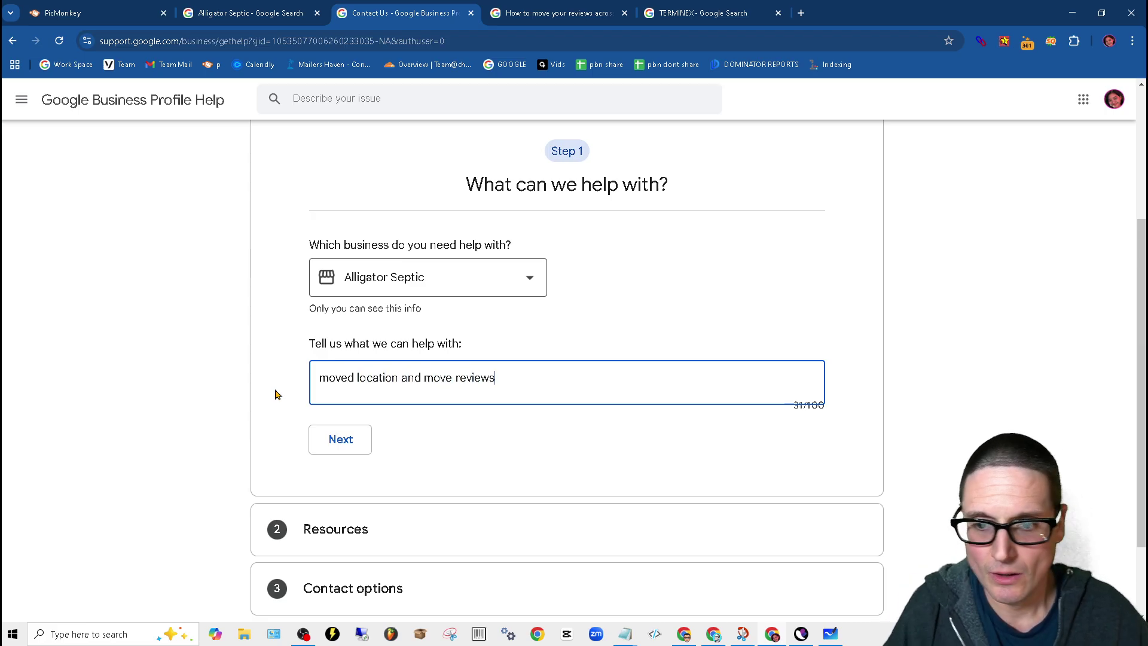
pyautogui.click(370, 443)
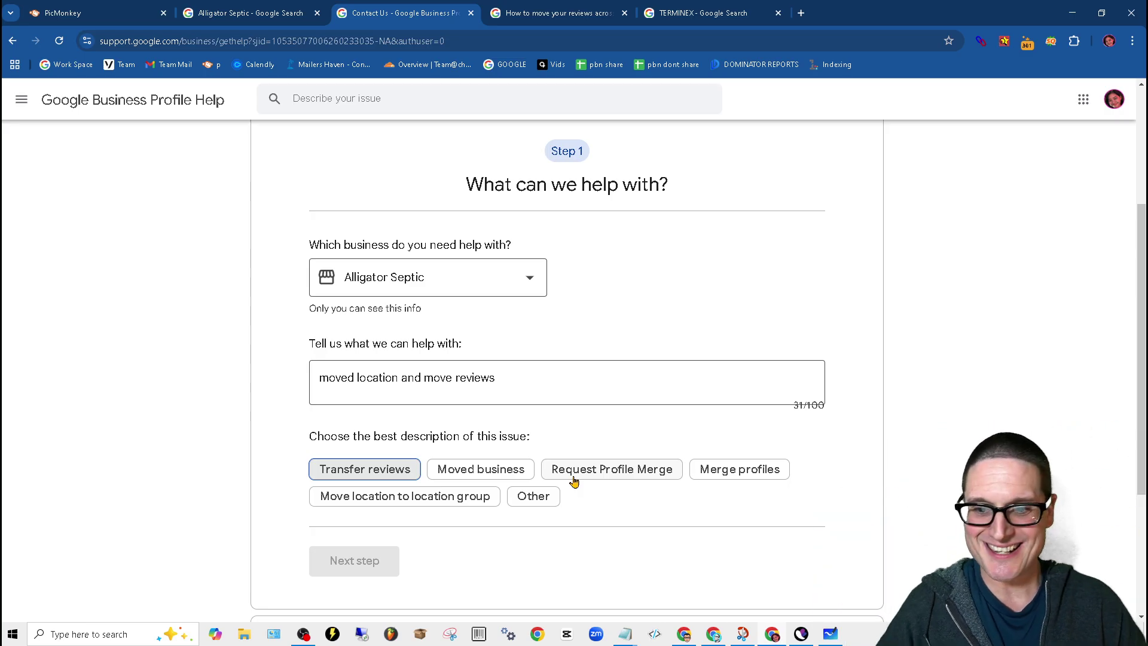
pyautogui.click(365, 478)
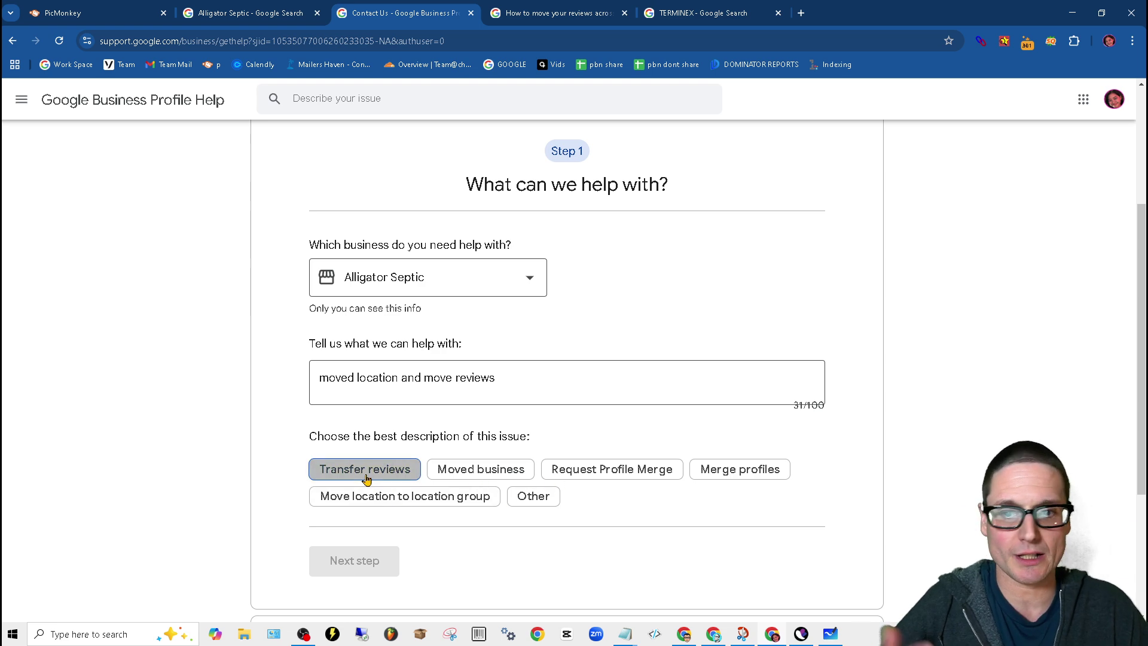
# Advance to Step 2 Resources and scroll through the suggested moving-reviews articles
pyautogui.click(374, 564)
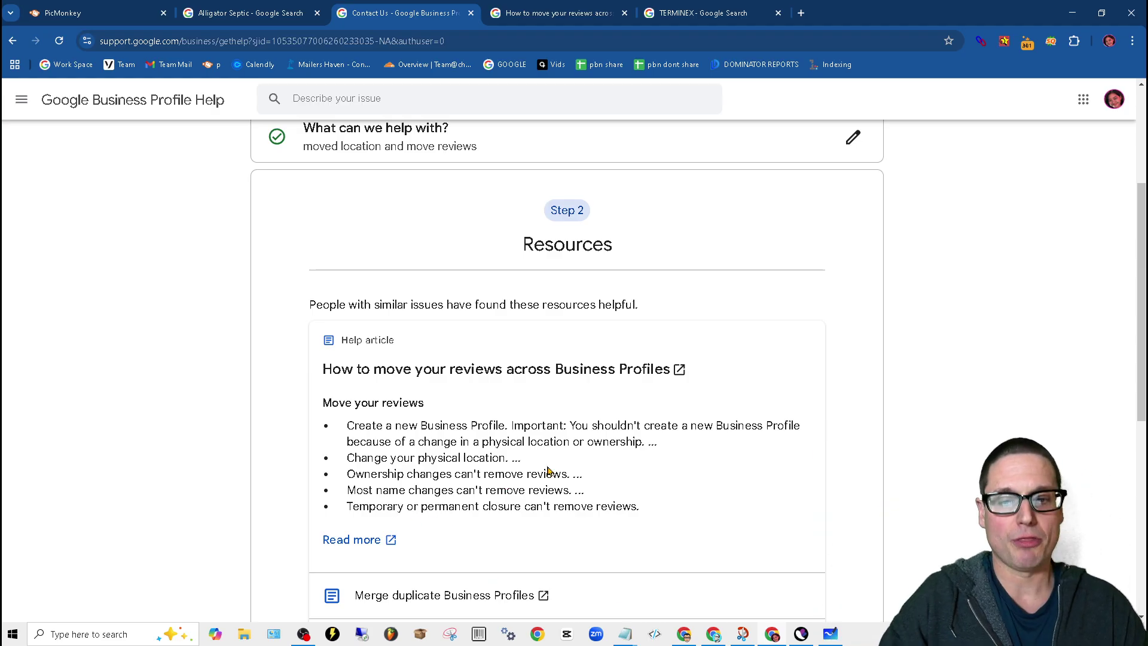
pyautogui.scroll(-2, 549, 471)
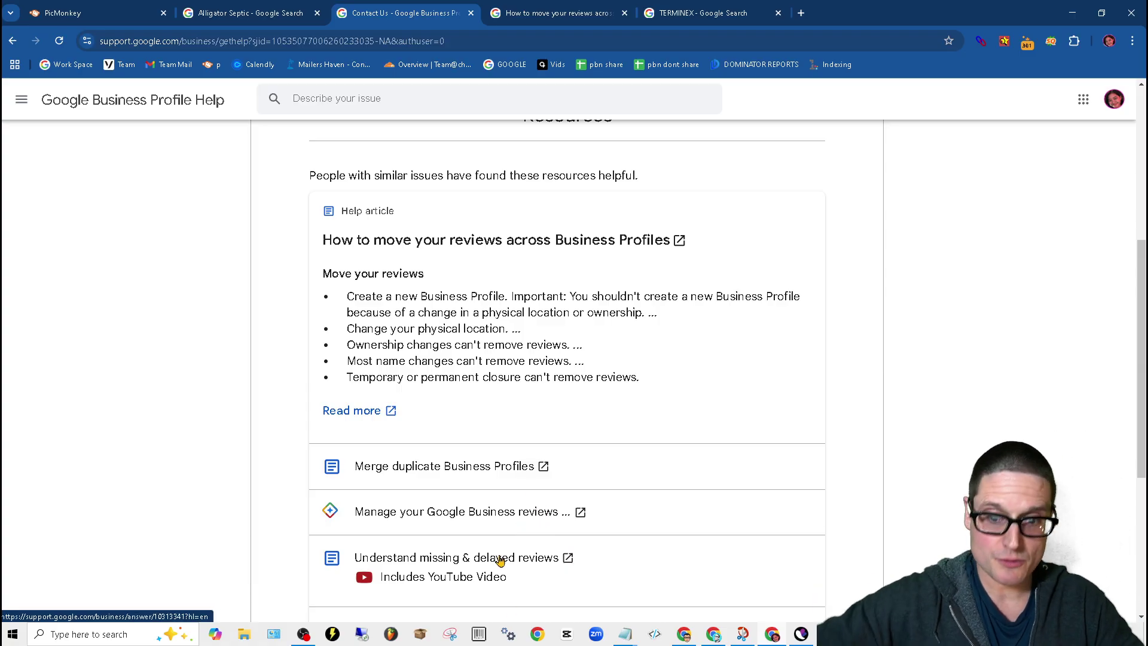
pyautogui.scroll(-2, 538, 561)
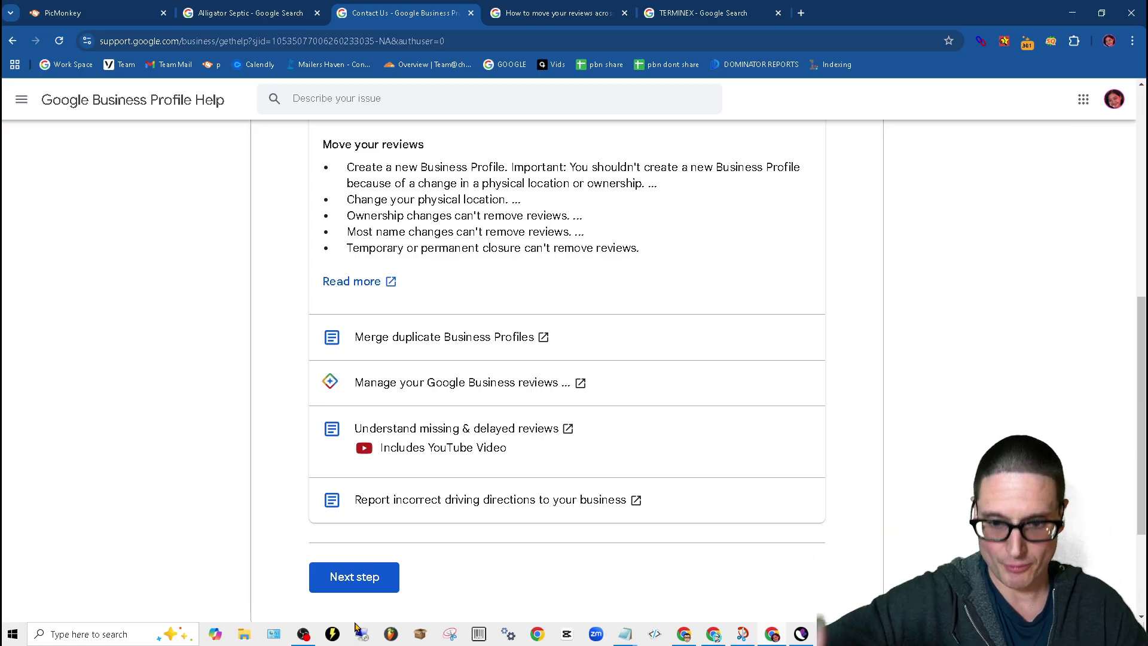
# Reach Step 3 Contact options offering Email, then view the Terminix results tab
pyautogui.click(356, 581)
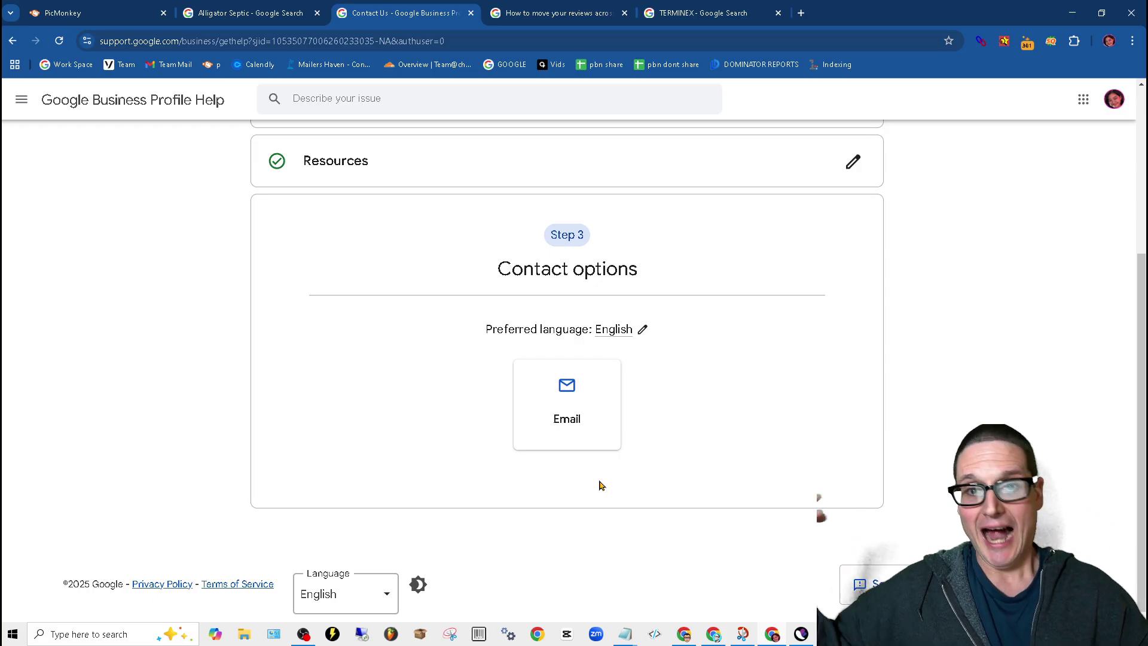
pyautogui.click(689, 7)
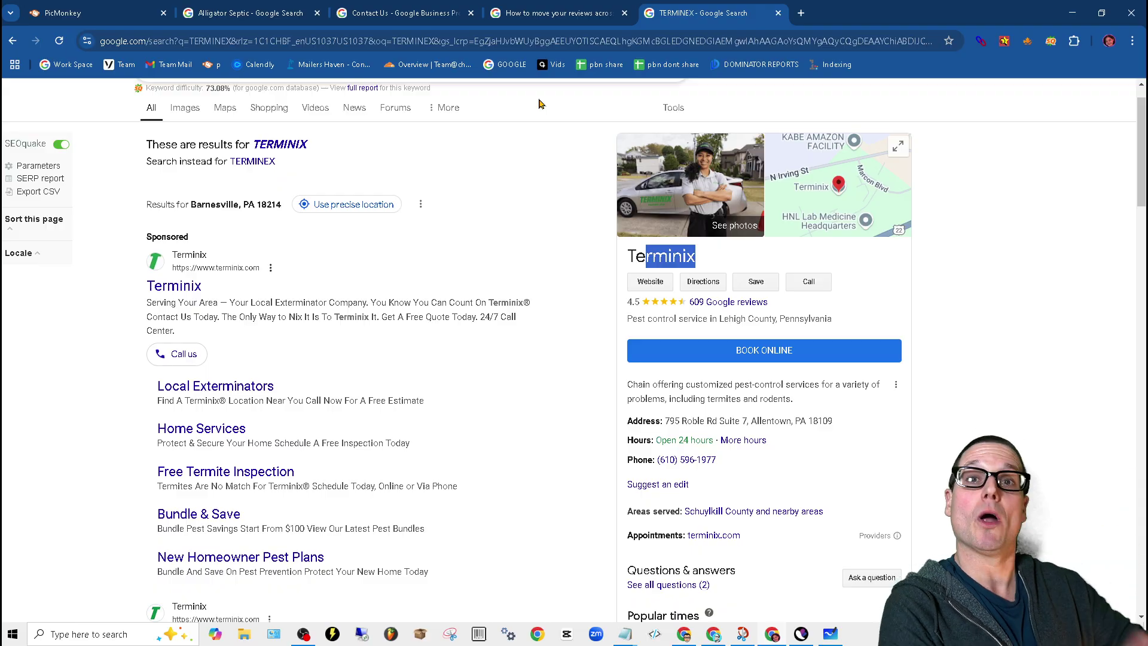
# Return through the moving-reviews article tab to the Contact Us Step 3 Email option
pyautogui.click(556, 13)
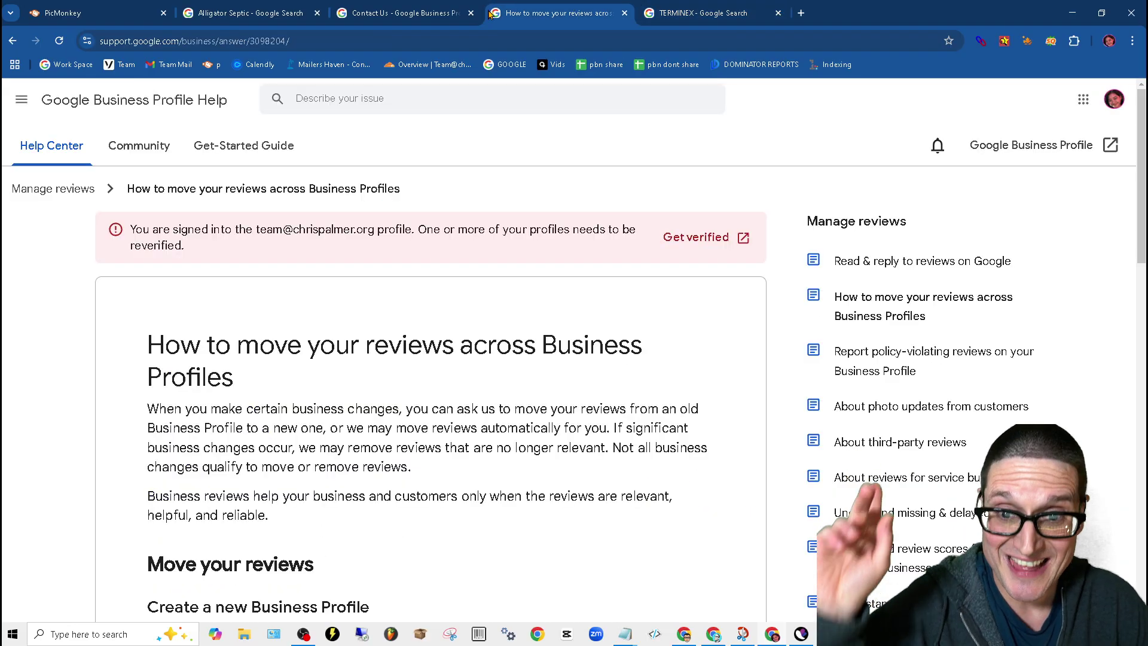
pyautogui.click(409, 11)
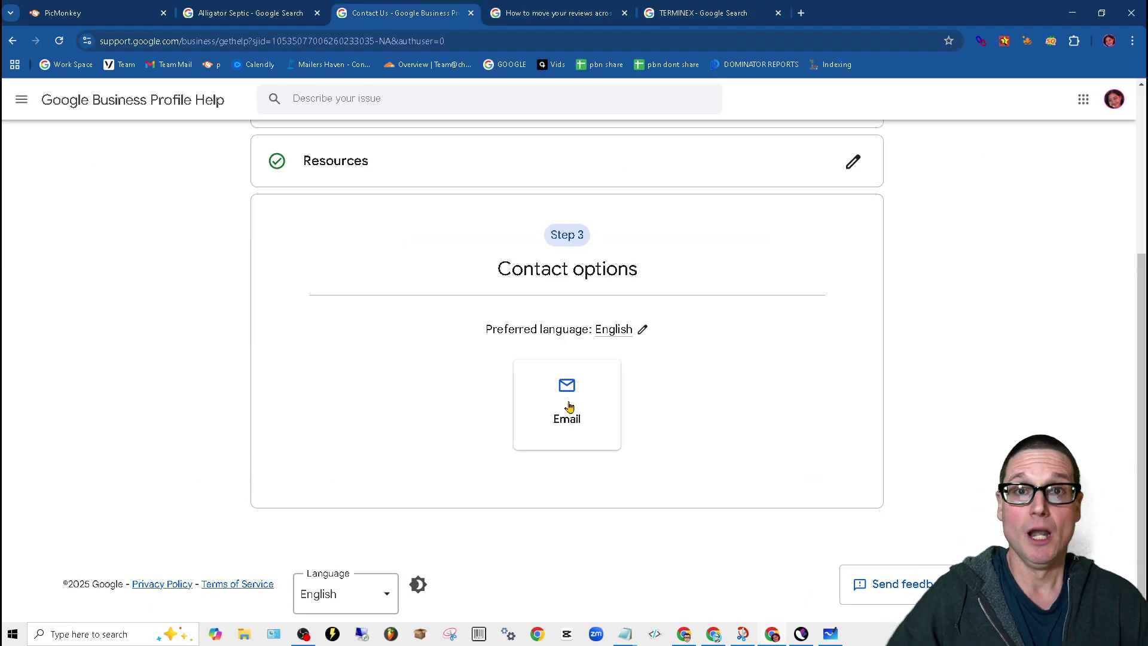